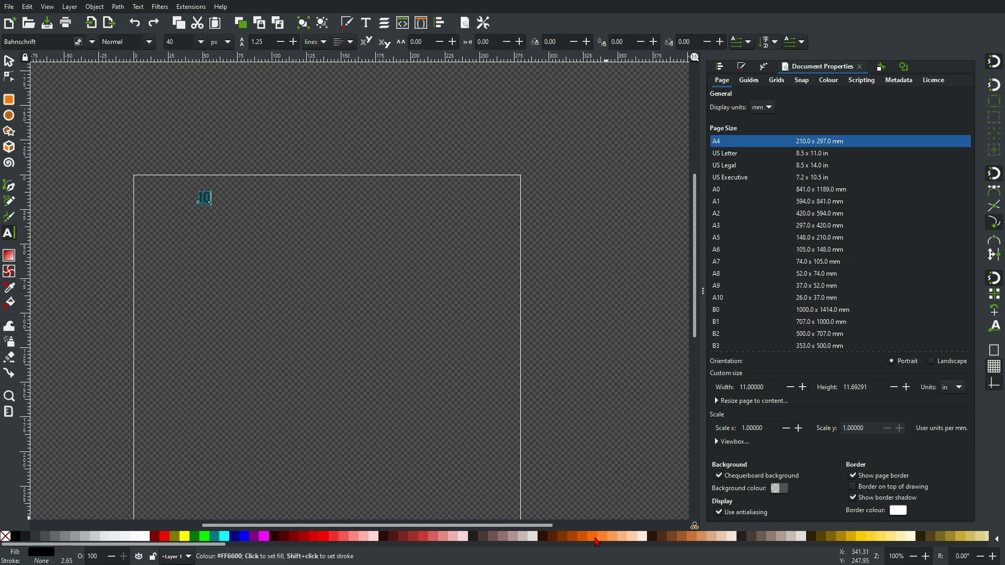
Make the 10 orange and enlarge it to fill most of the page
click(595, 537)
click(9, 62)
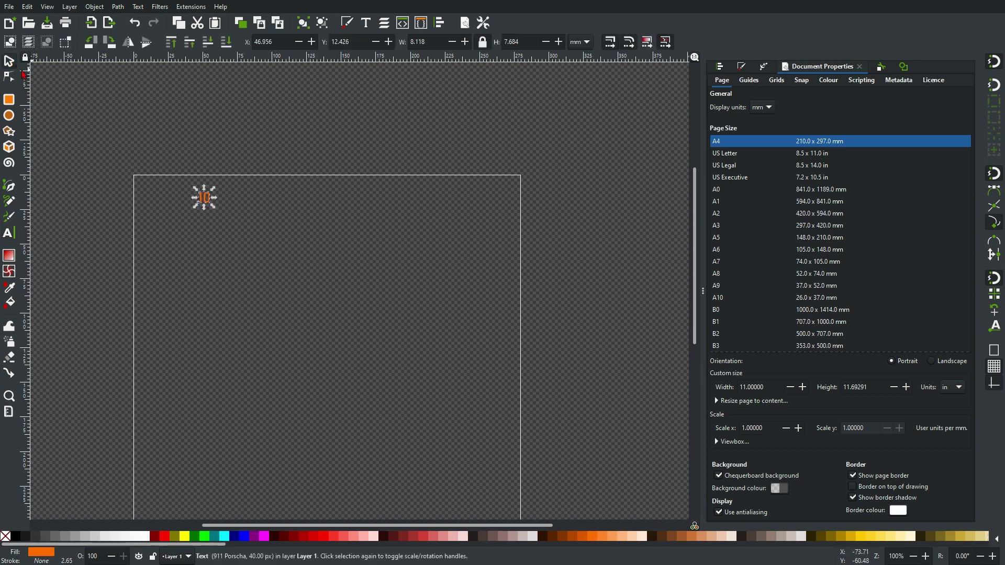
click(216, 212)
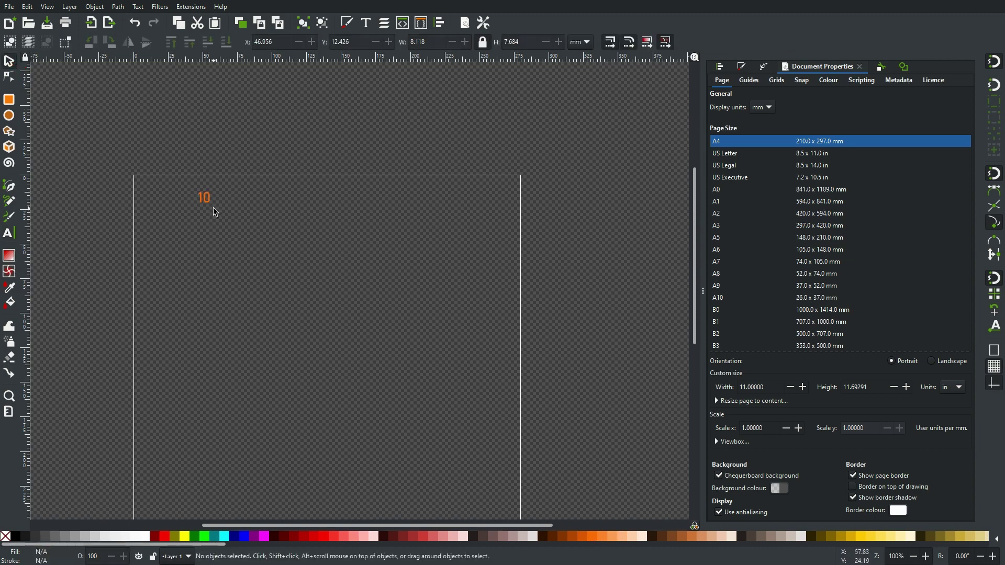
double_click(208, 204)
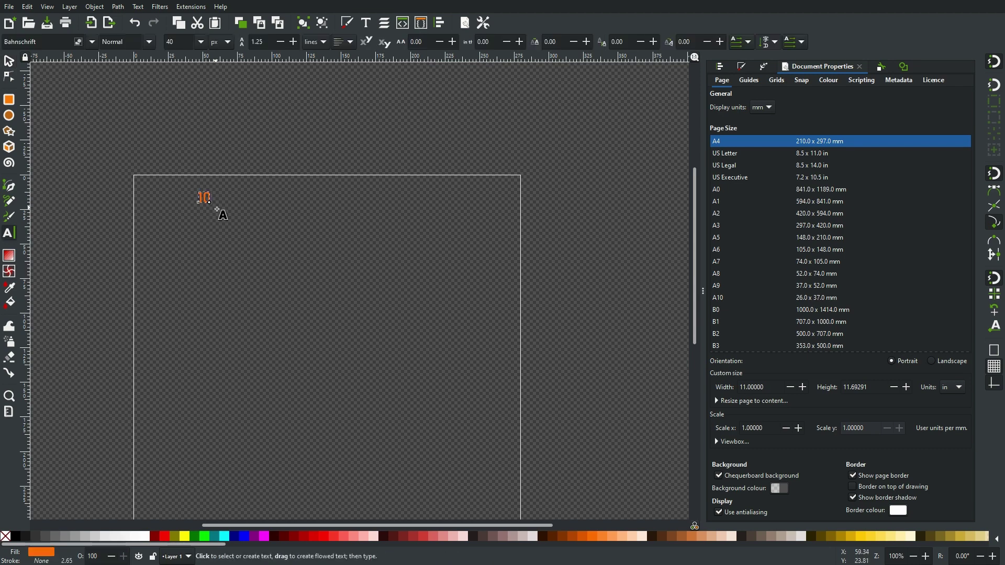
click(11, 62)
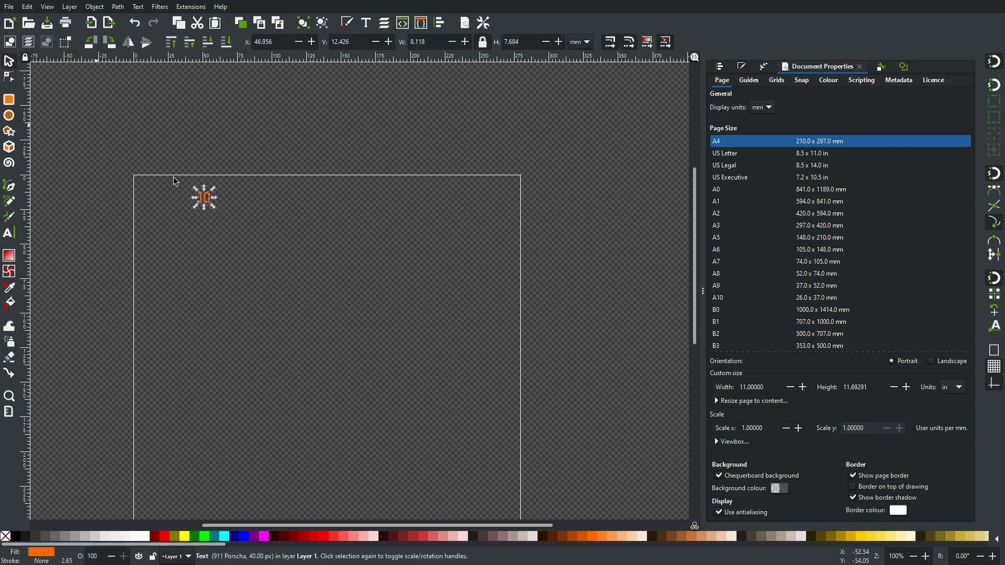
drag(210, 204, 460, 426)
Tighten the 10's letter spacing to -60 and shift it right and down on the page
key(t)
double_click(443, 380)
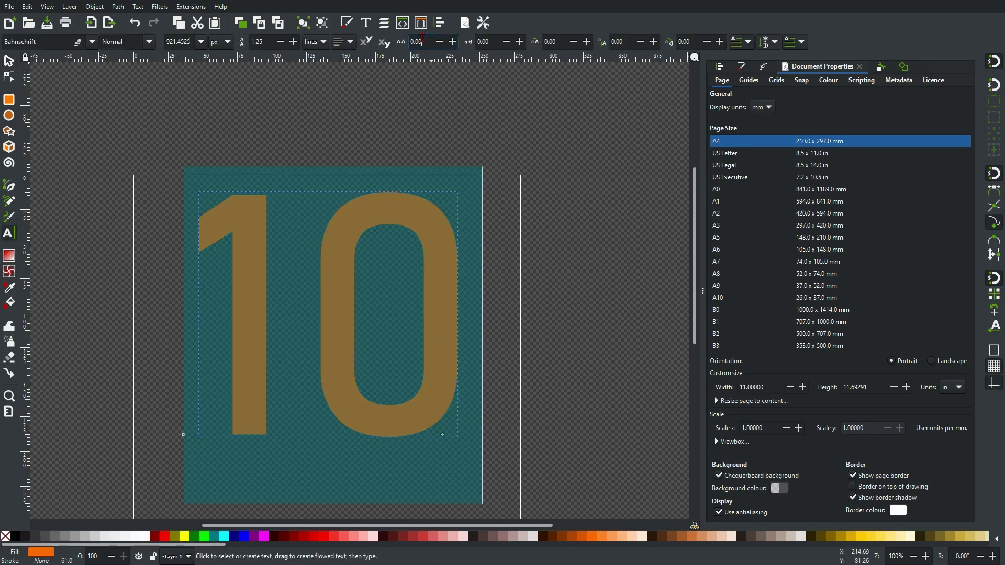
drag(426, 42, 401, 42)
text(-60)
key(Return)
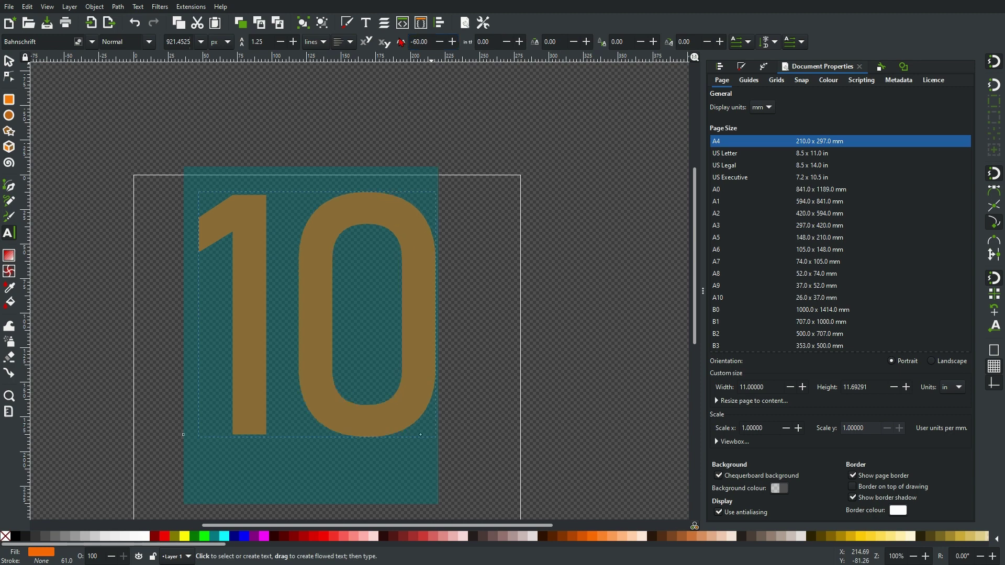
key(F1)
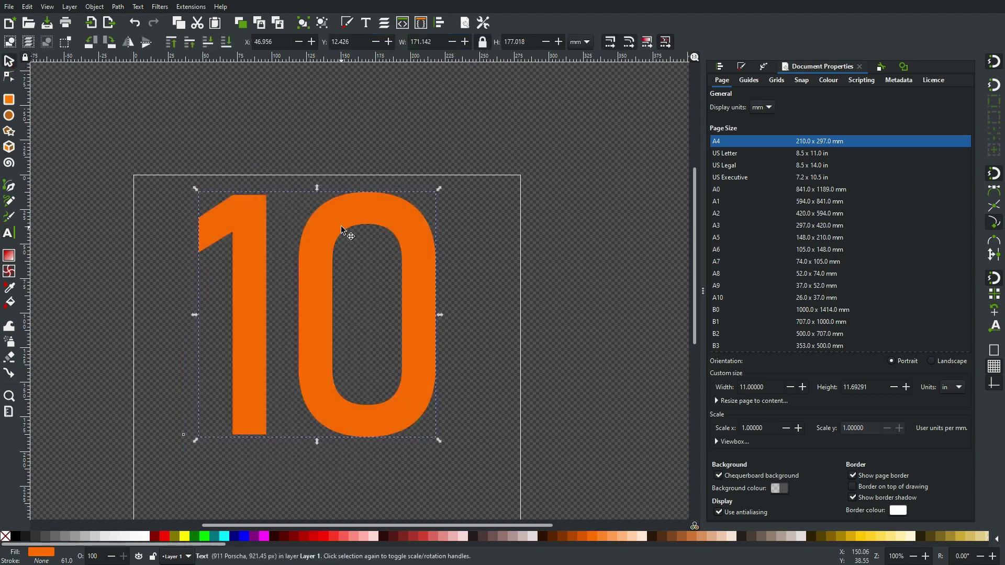
drag(344, 231, 364, 239)
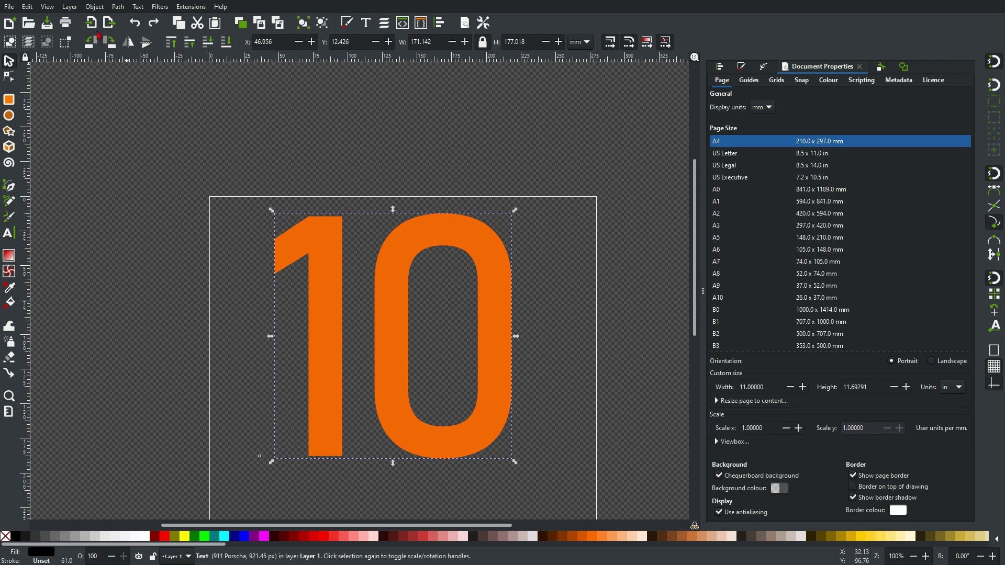
Convert the 10 to a path with Object to Path and show the zero's nodes
click(117, 7)
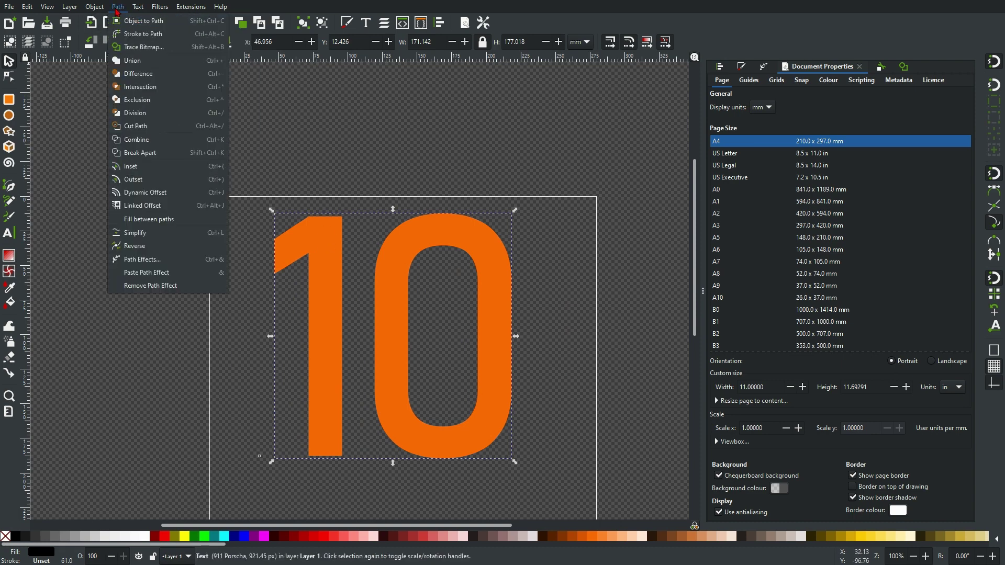
click(141, 21)
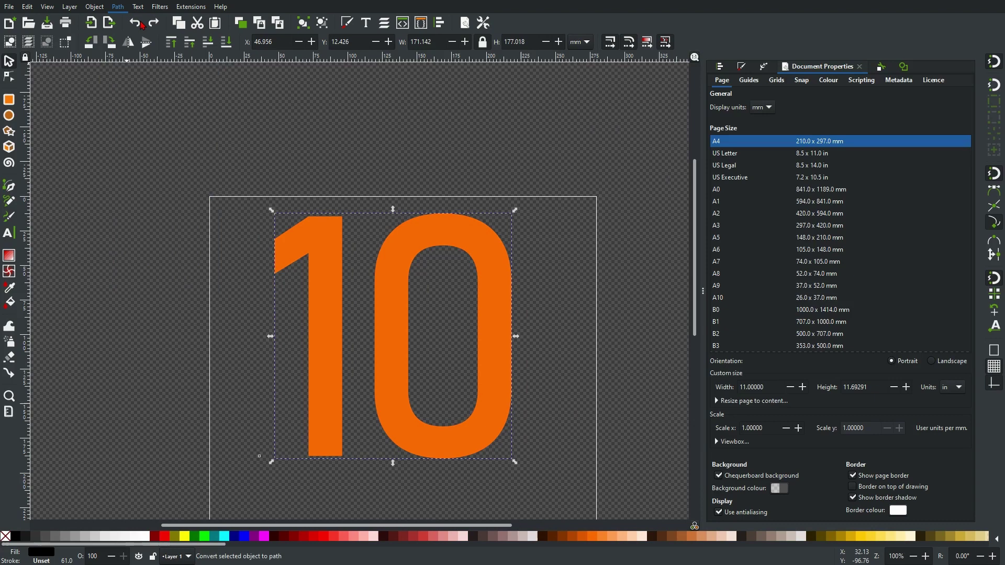
click(9, 77)
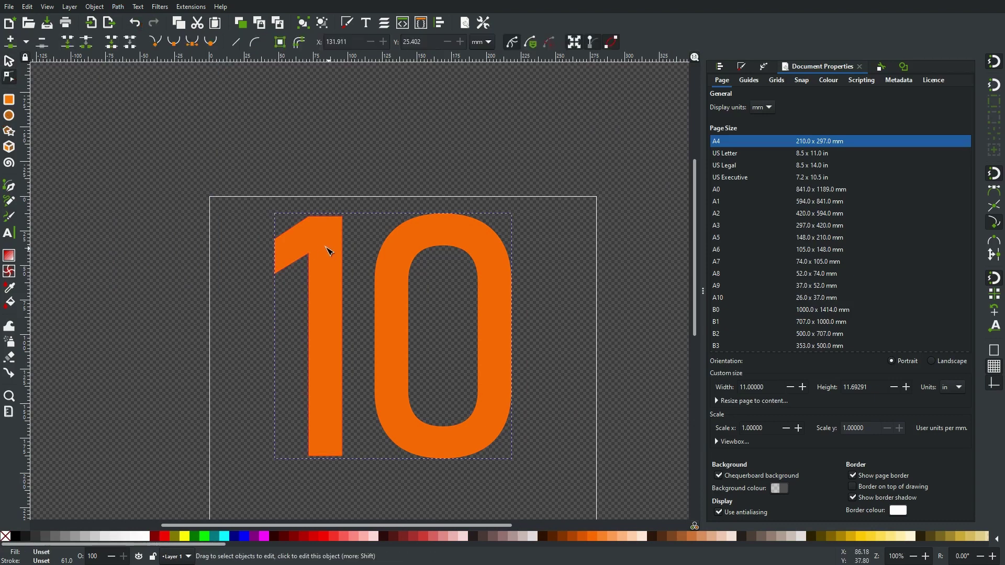
click(324, 251)
click(415, 236)
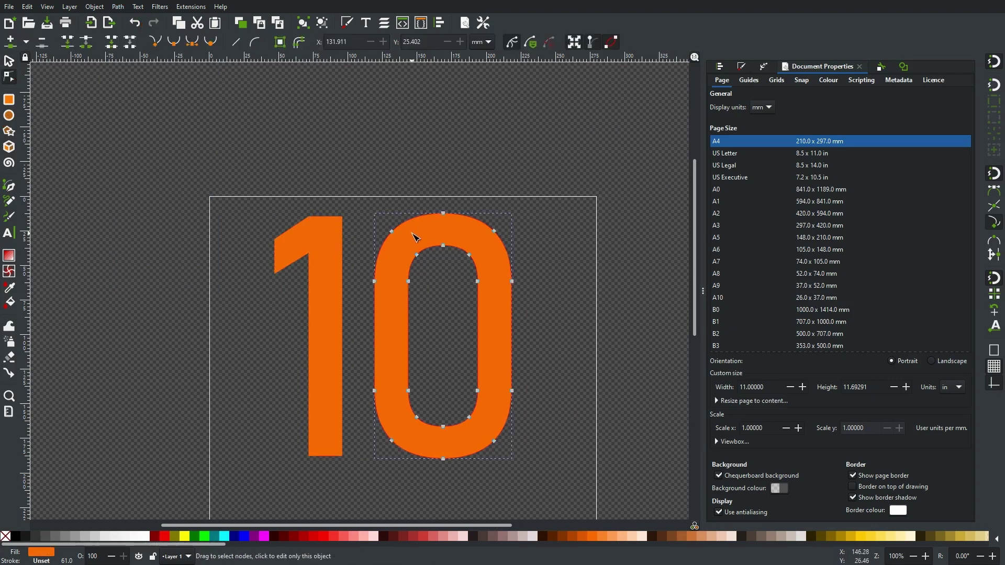
Reshape the zero's outer curve at one node, undoing and redoing to compare
scroll(429, 245, up, 4)
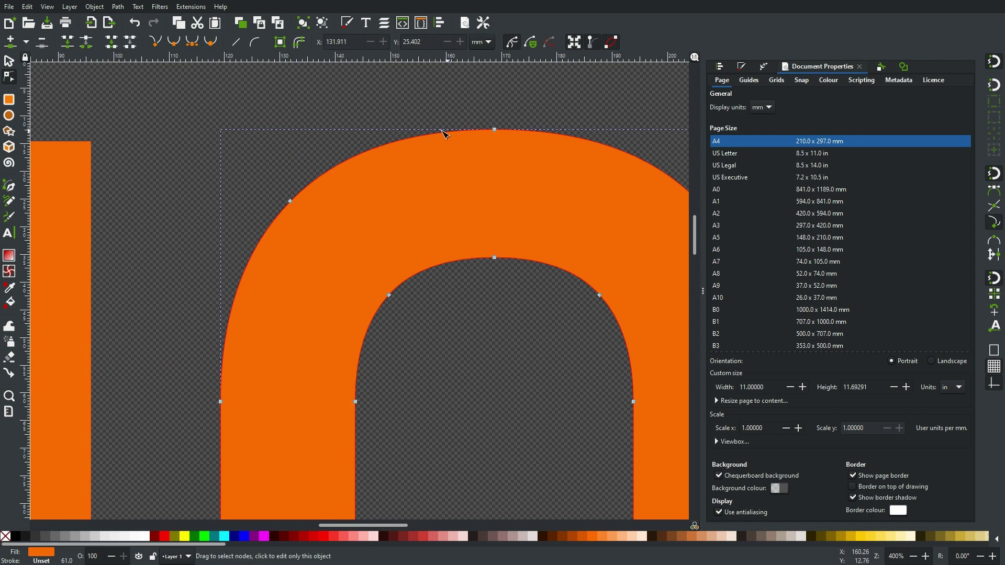
click(290, 201)
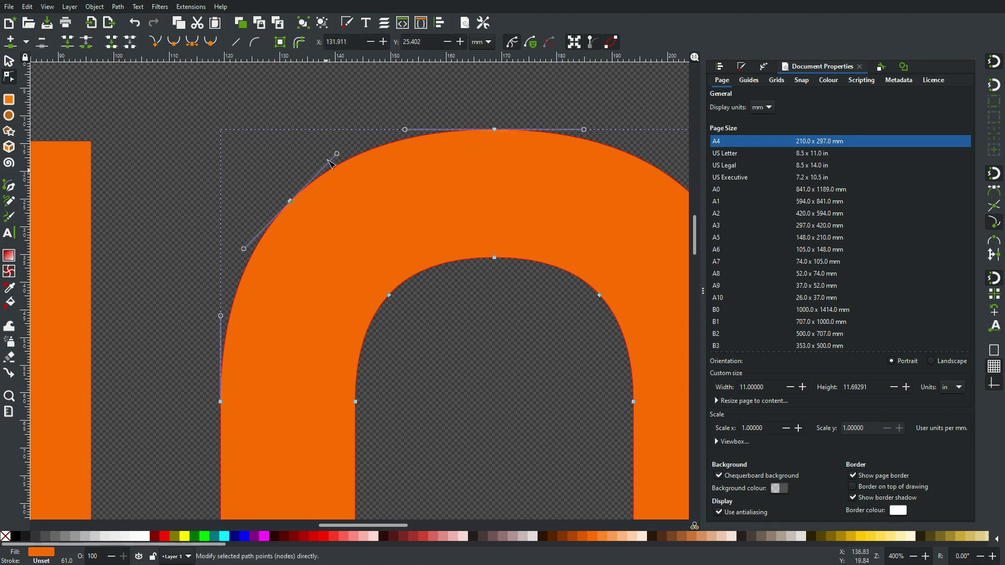
mouse_move(338, 155)
mouse_down()
mouse_move(359, 172)
mouse_move(322, 148)
mouse_up()
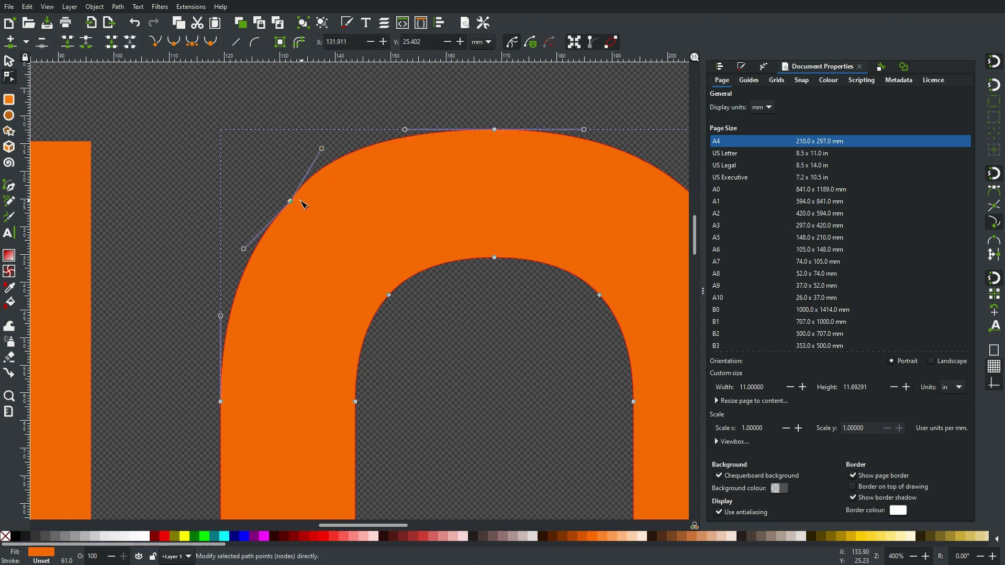
key(ctrl+z)
key(ctrl+z)
key(ctrl+shift+z)
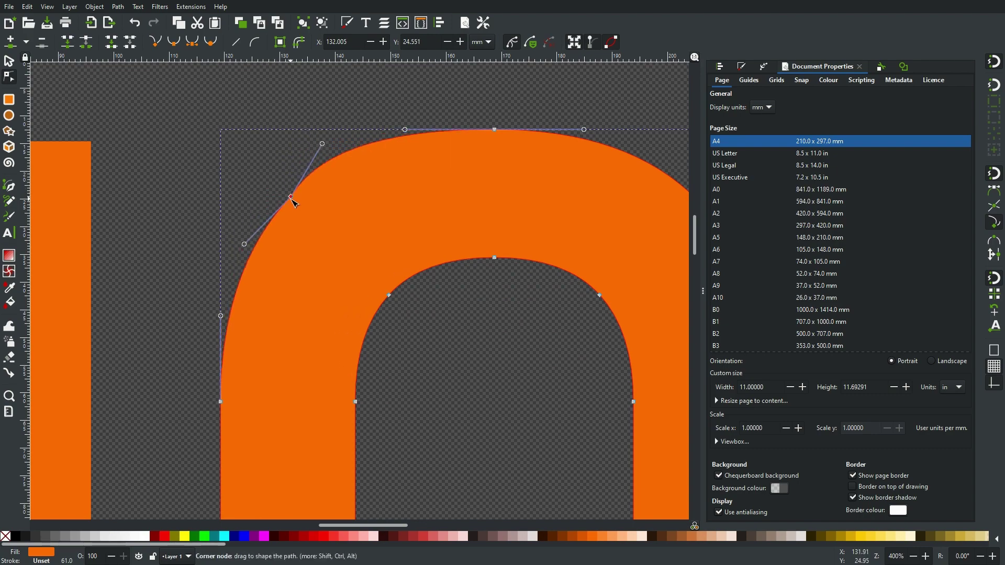
key(ctrl+shift+z)
key(ctrl+z)
scroll(360, 228, down, 3)
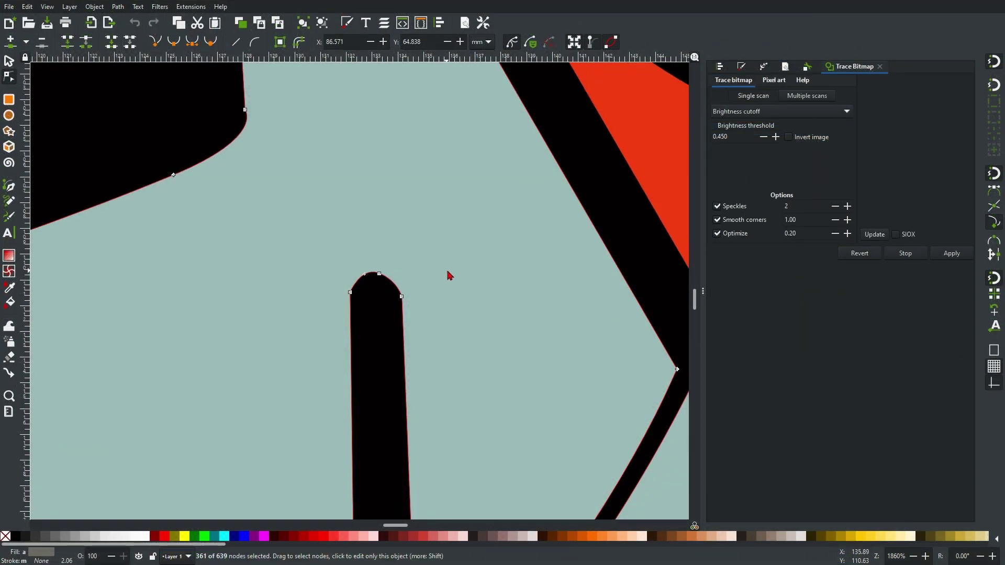
Zoom out and pan the canvas until the full PETROL VECTORS lettering is visible
drag(448, 274, 379, 395)
drag(267, 332, 553, 298)
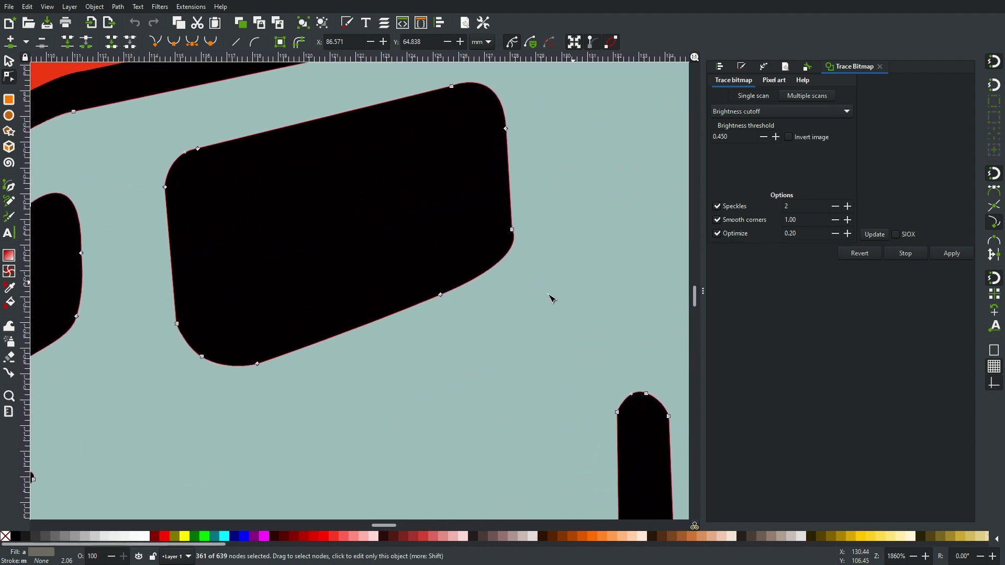
drag(168, 399, 613, 147)
drag(455, 330, 591, 220)
scroll(396, 300, down, 3)
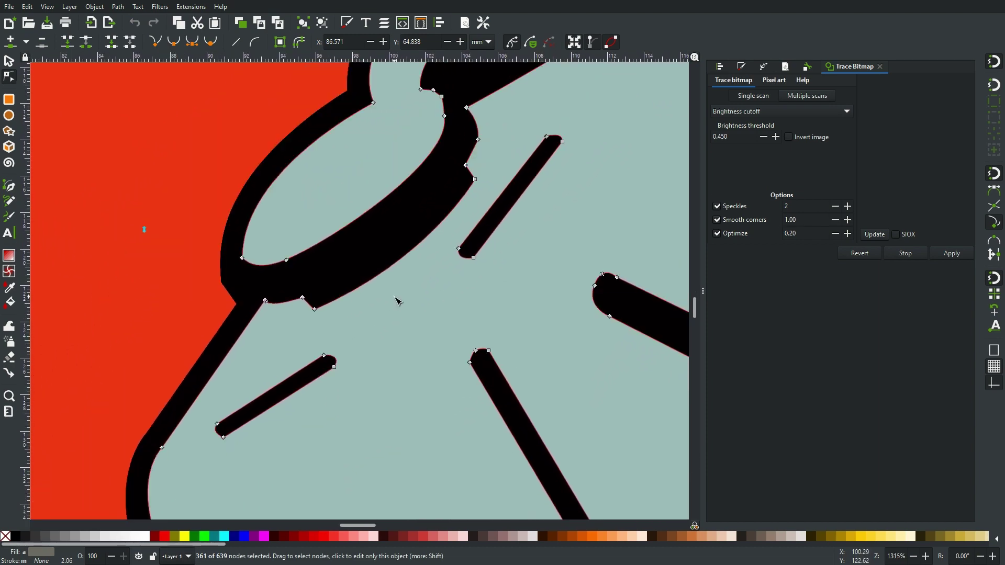
scroll(396, 299, down, 3)
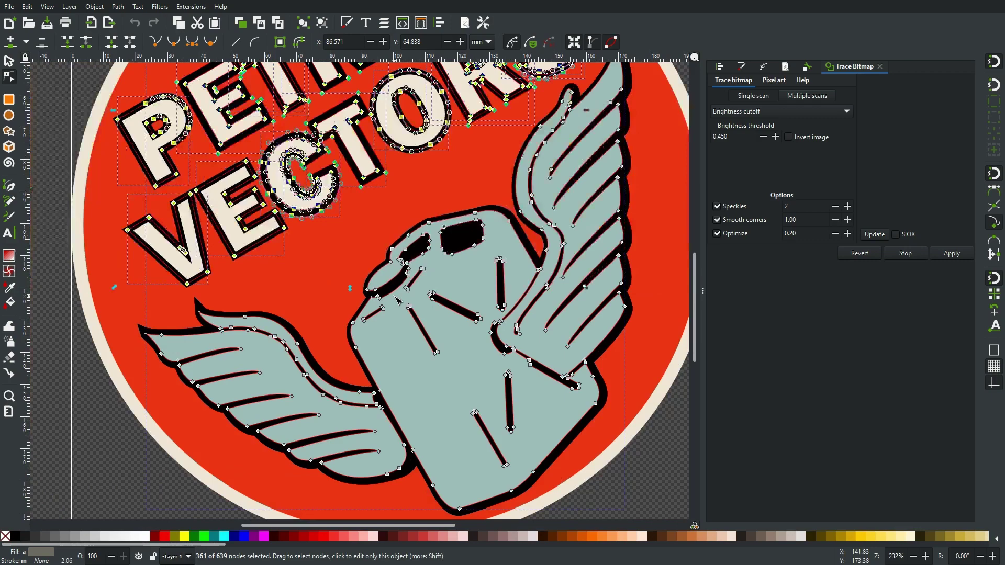
drag(390, 189, 403, 353)
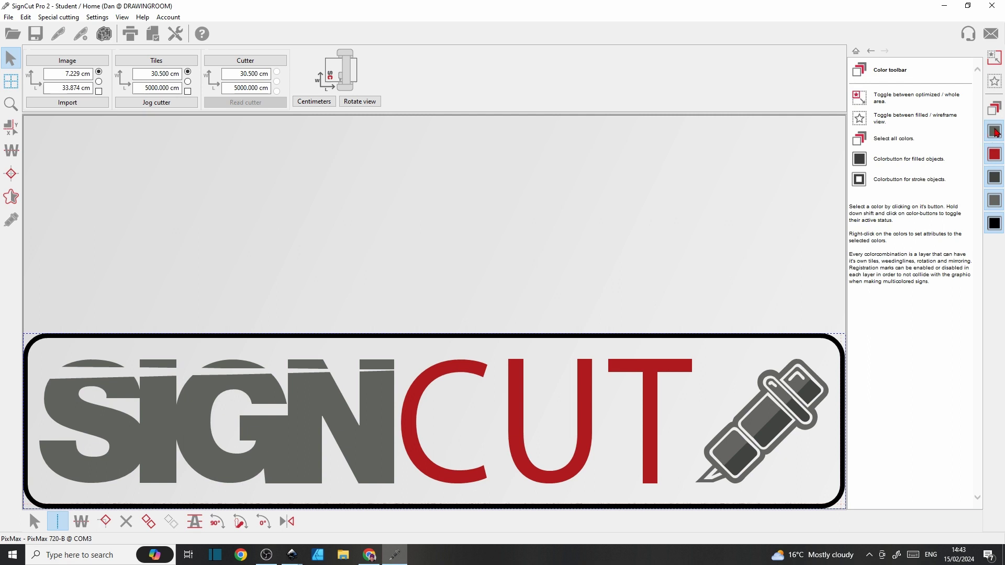
click(995, 131)
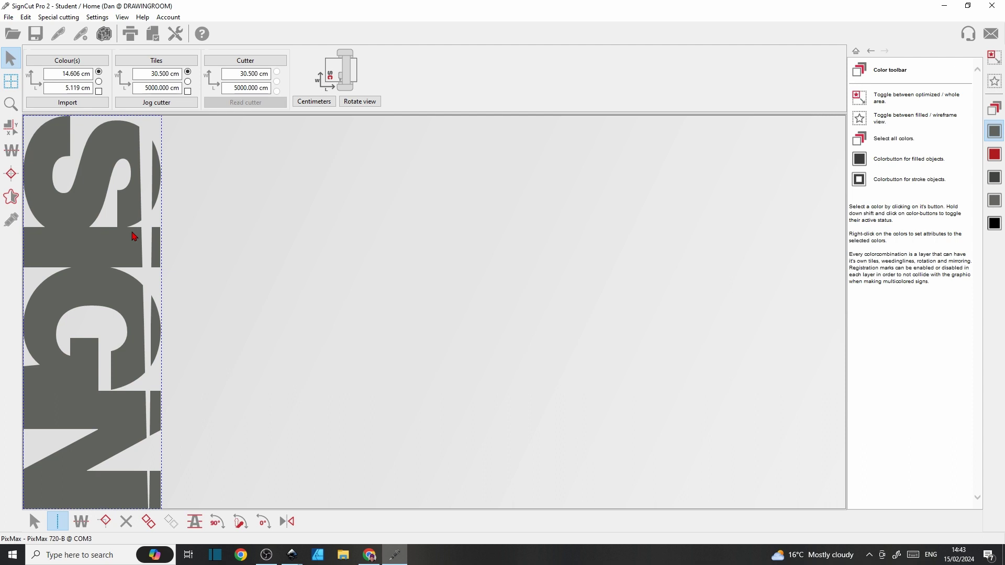
click(998, 156)
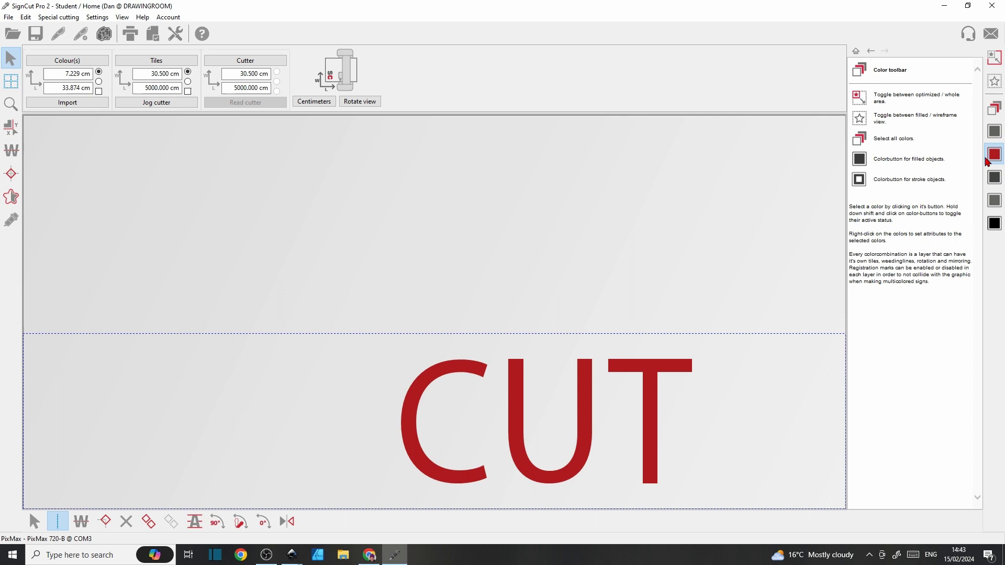
click(998, 178)
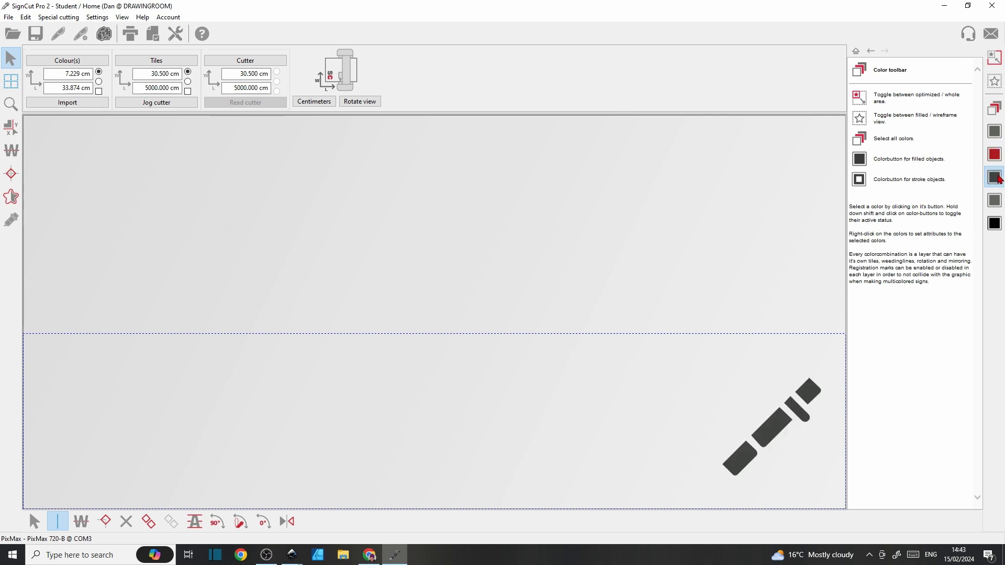
click(996, 203)
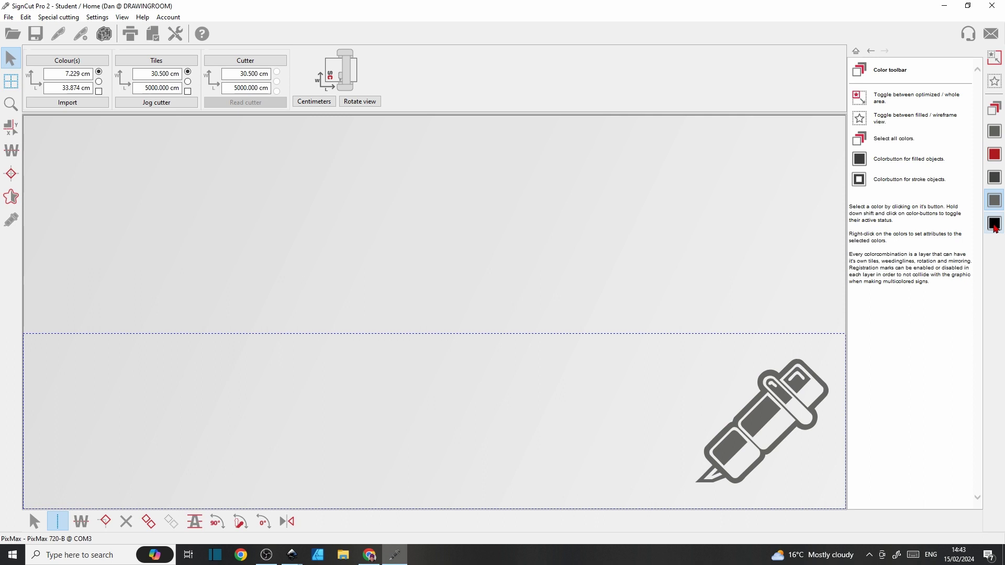
click(996, 224)
click(997, 158)
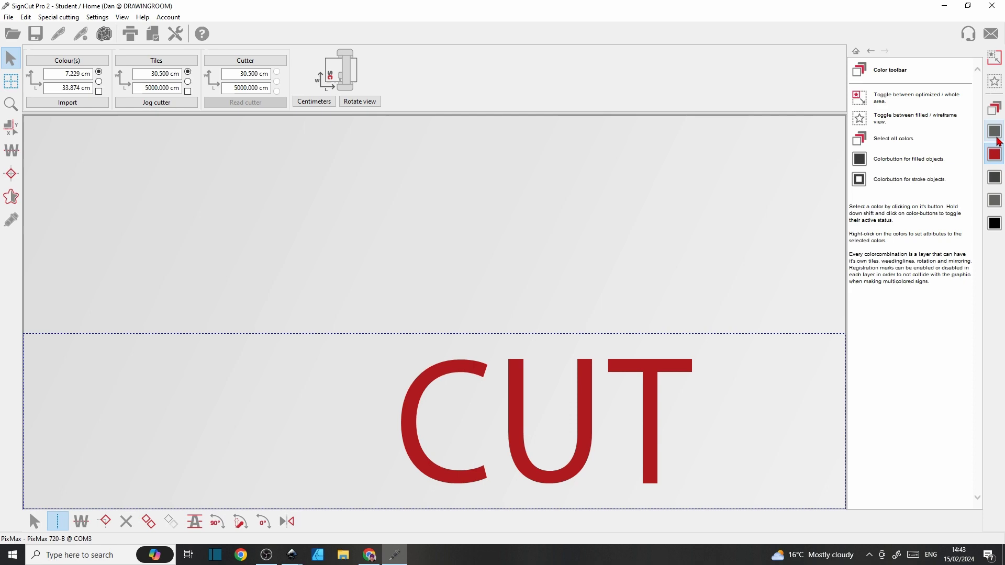
click(996, 112)
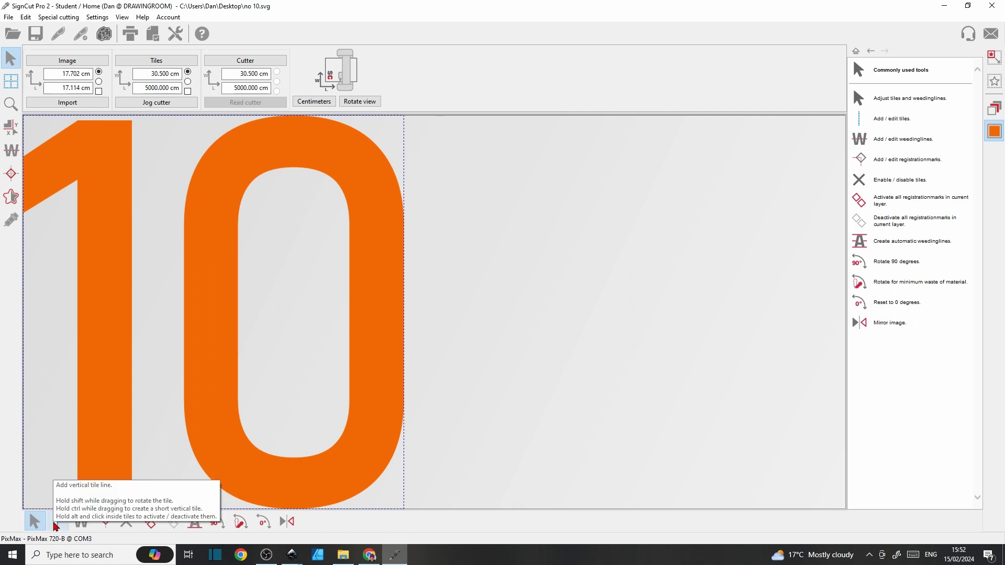
Add a vertical tile line, delete the extra one through the 1, and drag it between the 1 and 0
click(57, 523)
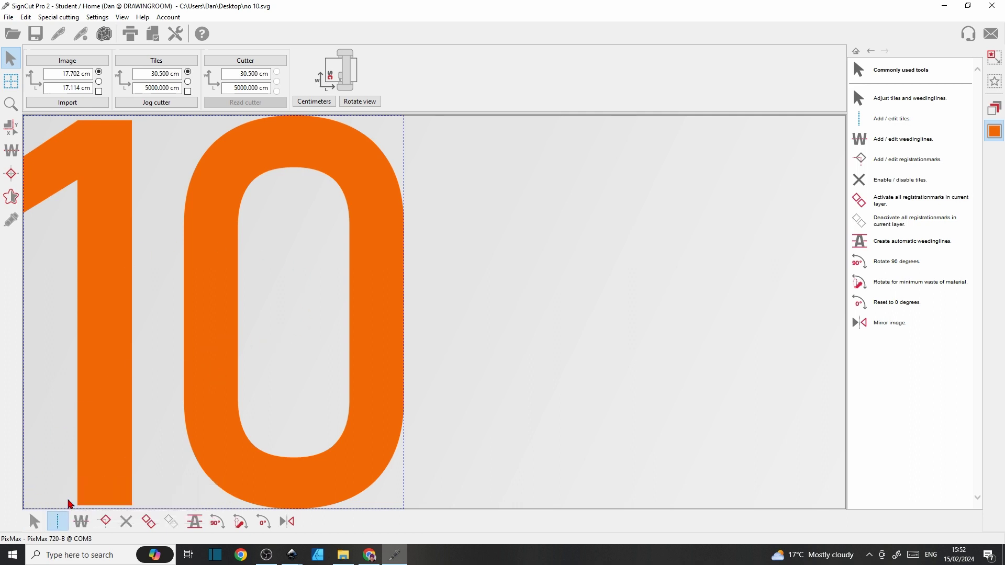
click(156, 281)
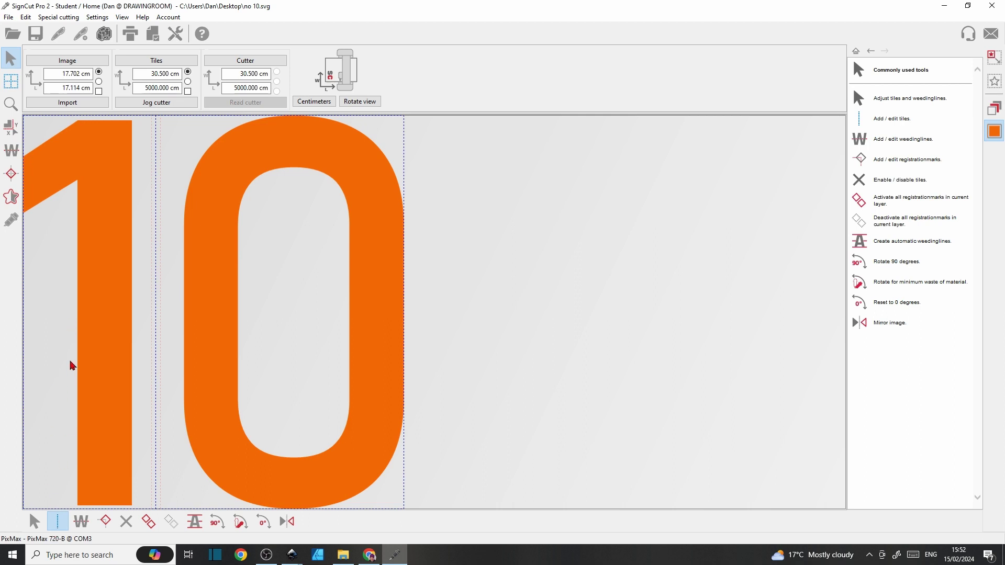
click(59, 339)
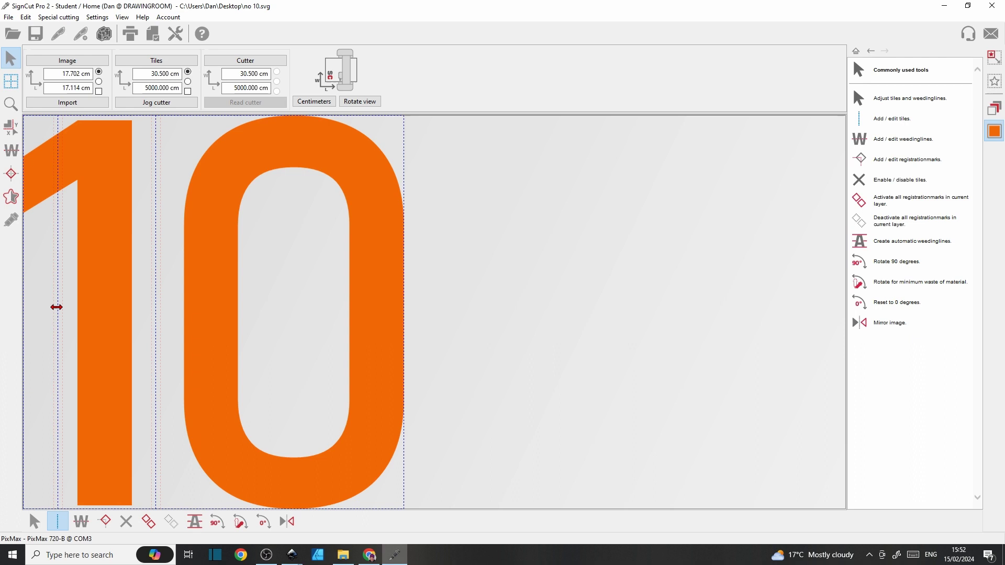
right_click(57, 307)
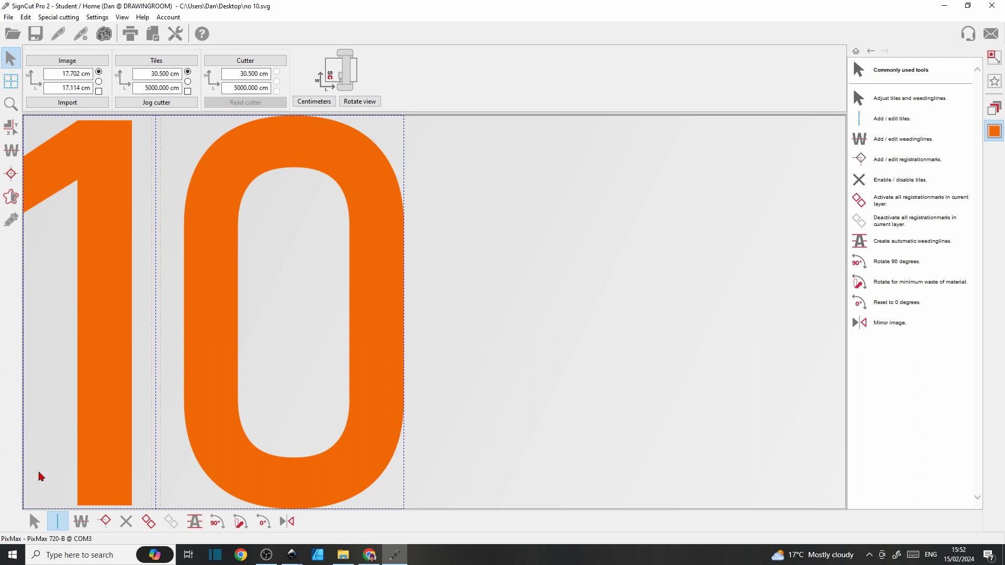
click(34, 522)
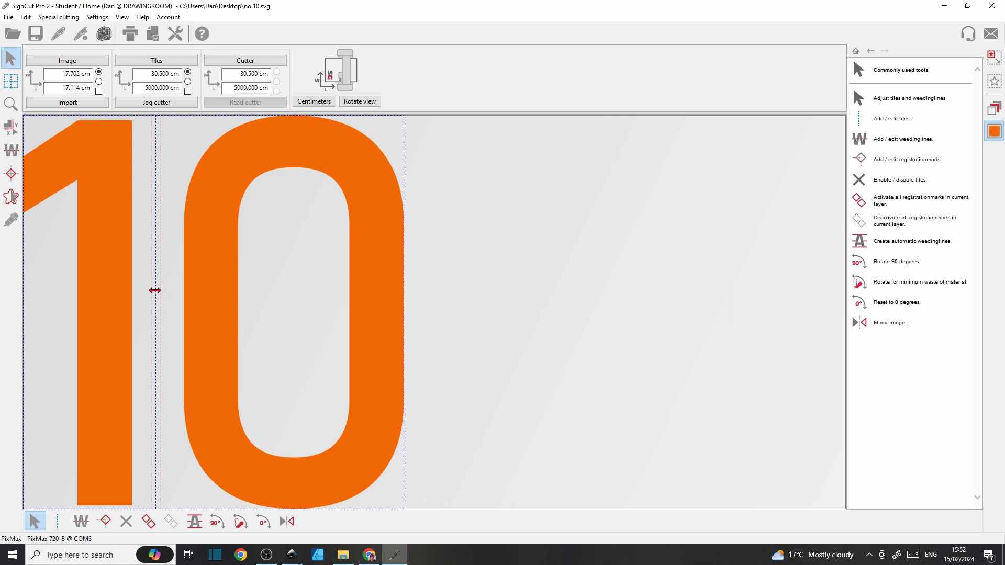
drag(153, 290, 175, 291)
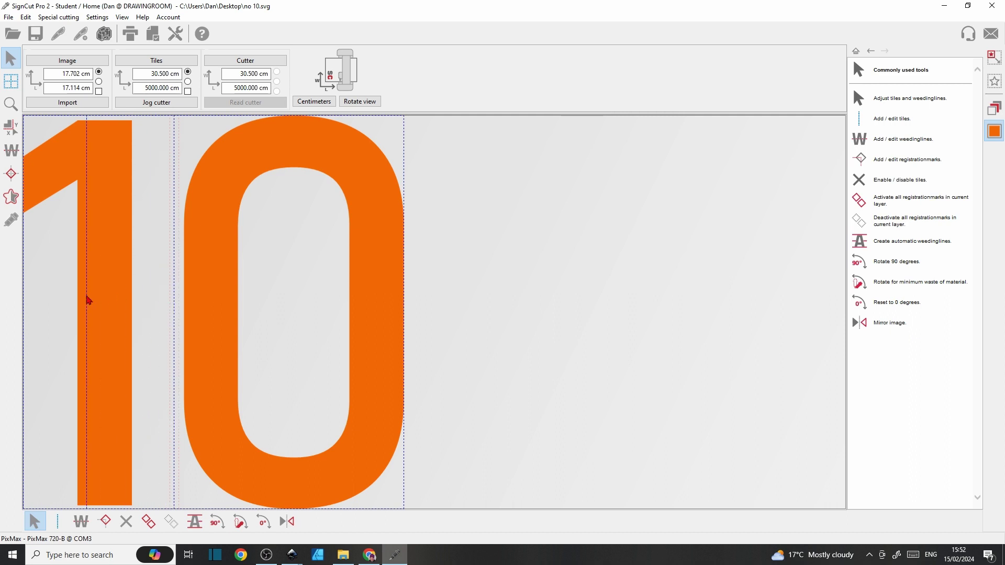
drag(86, 296, 159, 296)
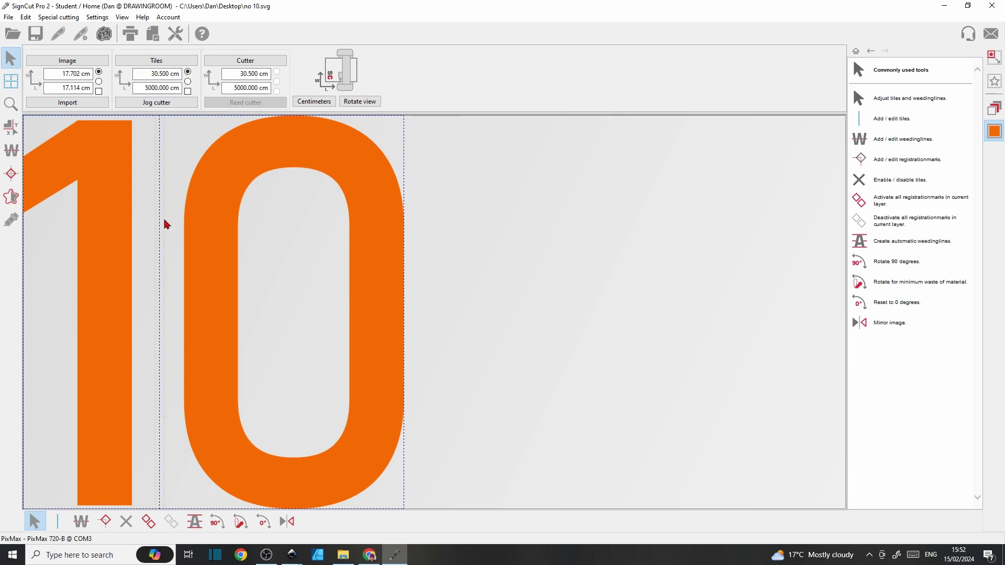
click(12, 221)
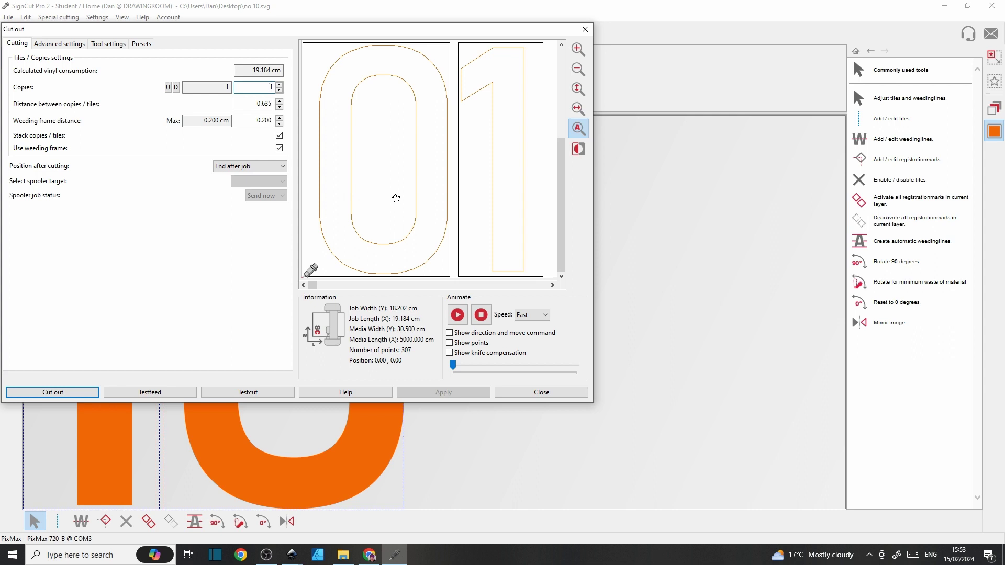
key(Escape)
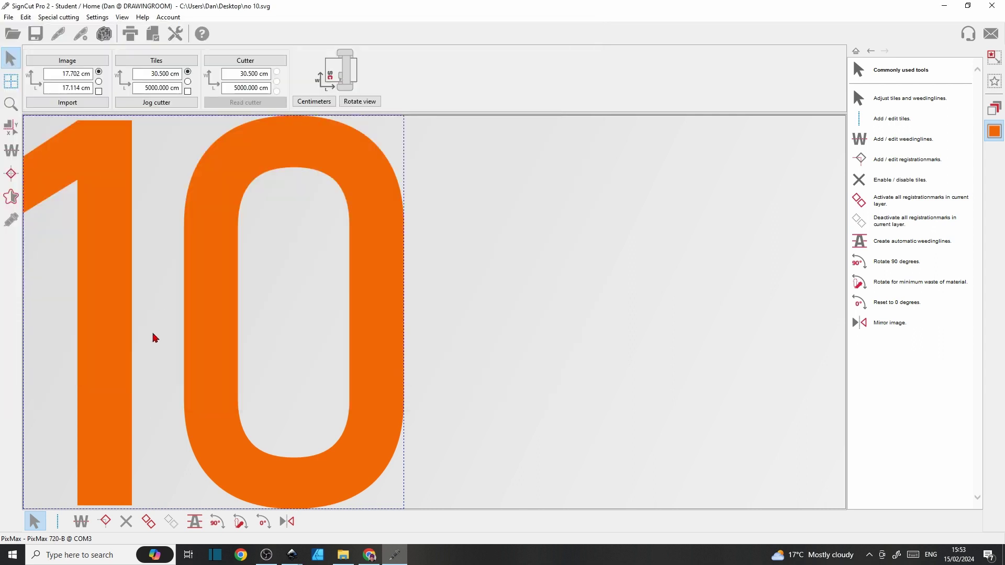
Add two horizontal weeding lines across the 10 and check them in the Cut out preview
click(81, 522)
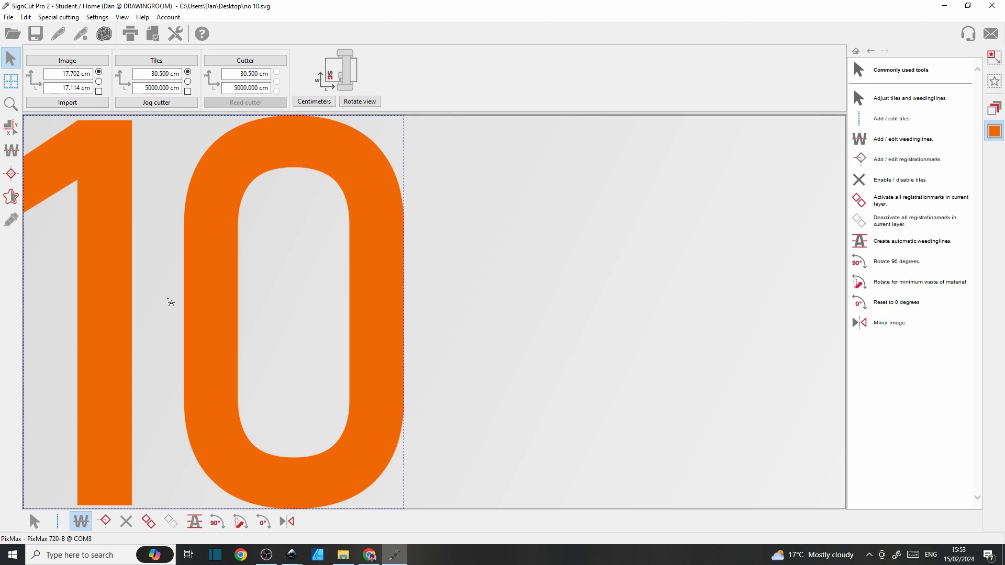
click(157, 274)
click(151, 394)
click(10, 221)
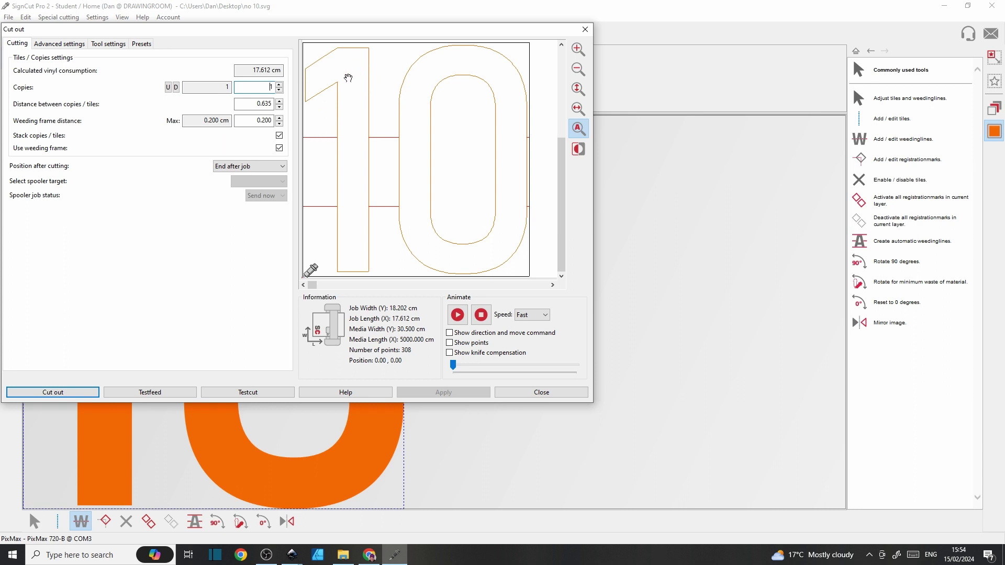
key(Escape)
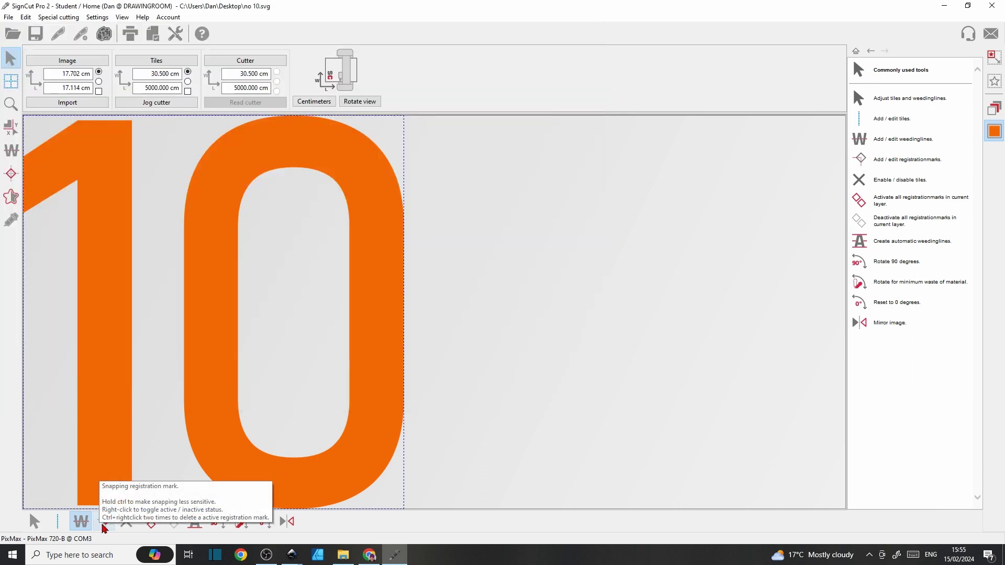
Place registration marks at the tile's top-right and bottom-left corners, then check them in the Cut out preview
click(103, 524)
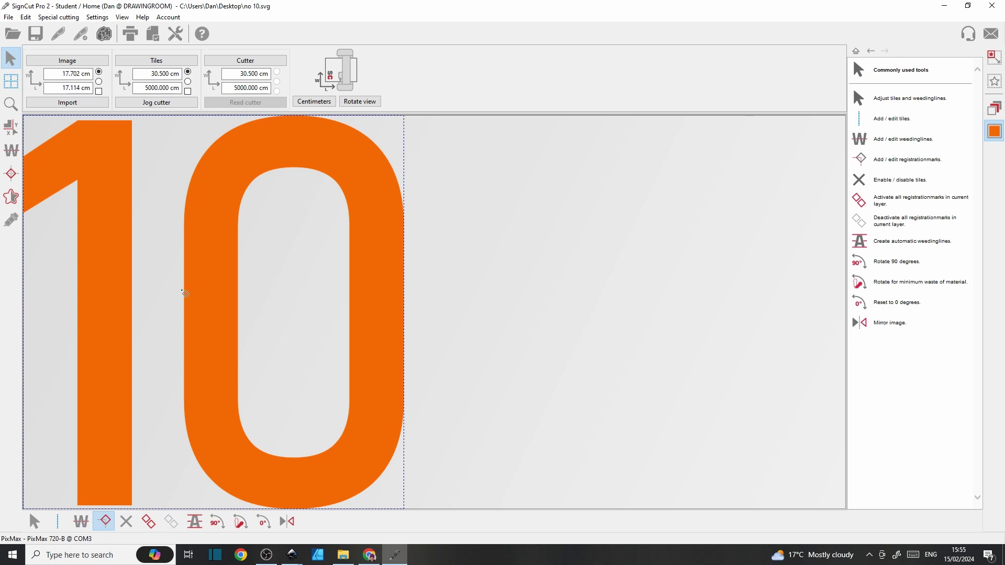
click(383, 137)
click(38, 494)
click(11, 223)
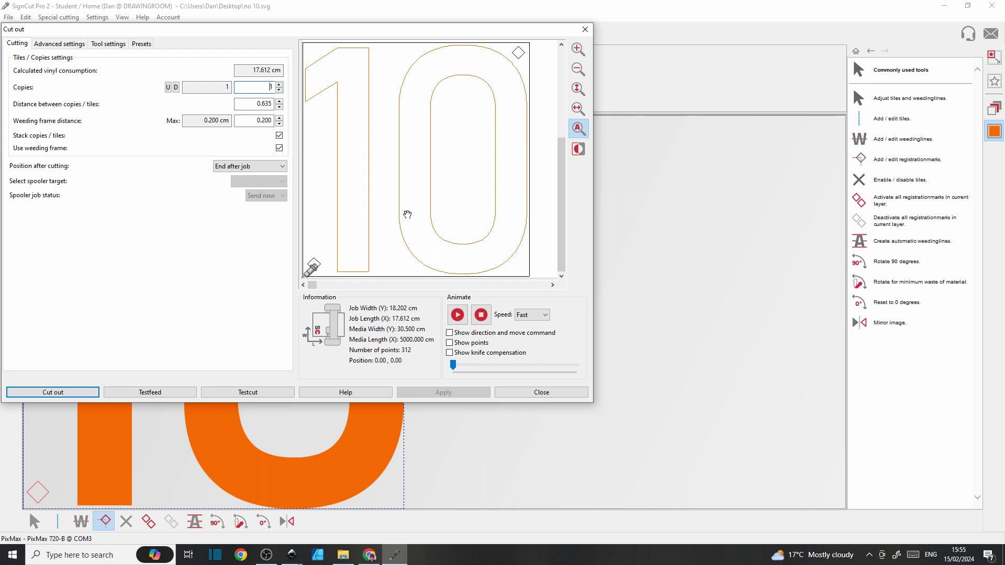
key(Escape)
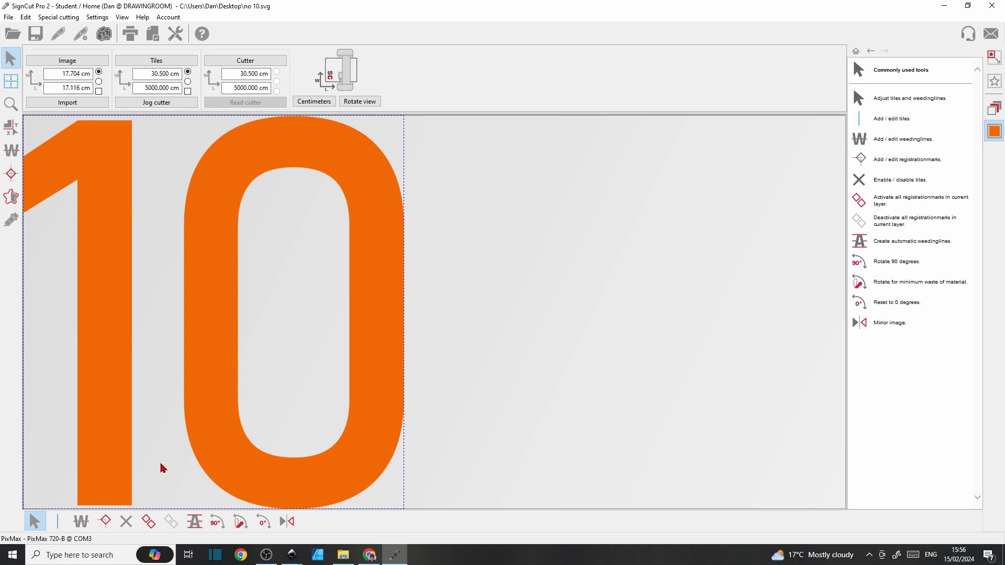
Use Create automatic weeding lines to add a horizontal weeding line across the 10
click(194, 522)
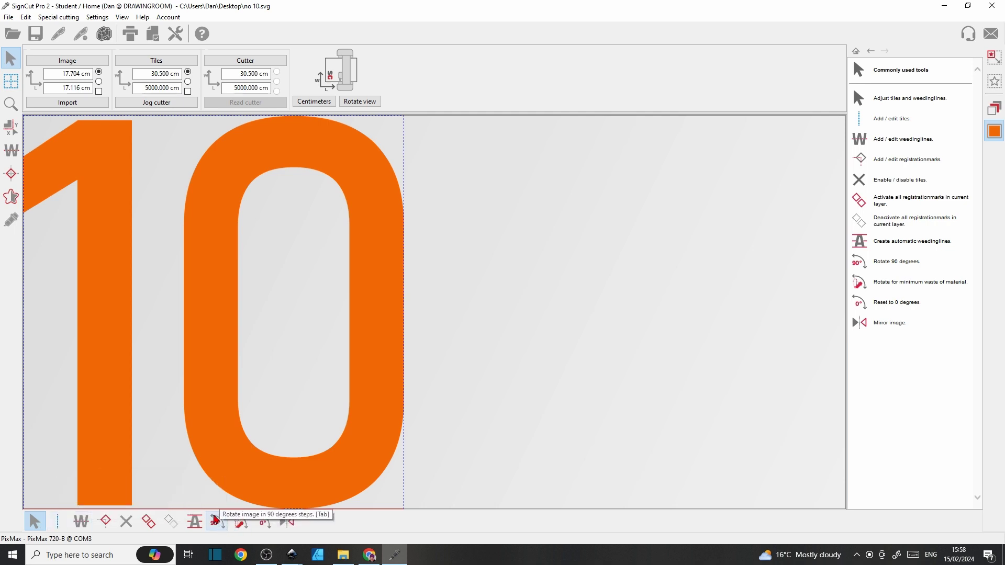
click(217, 521)
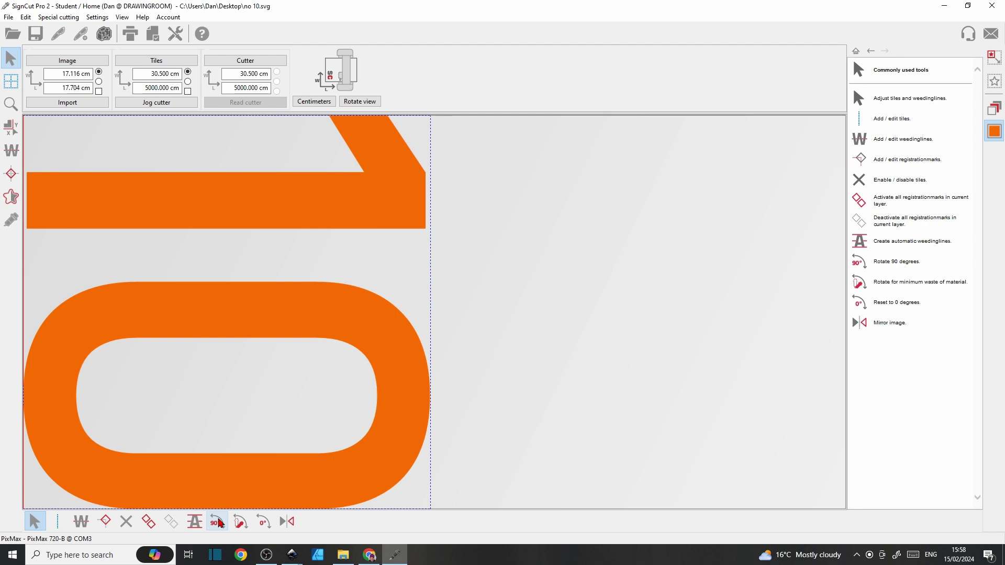
click(217, 524)
click(218, 524)
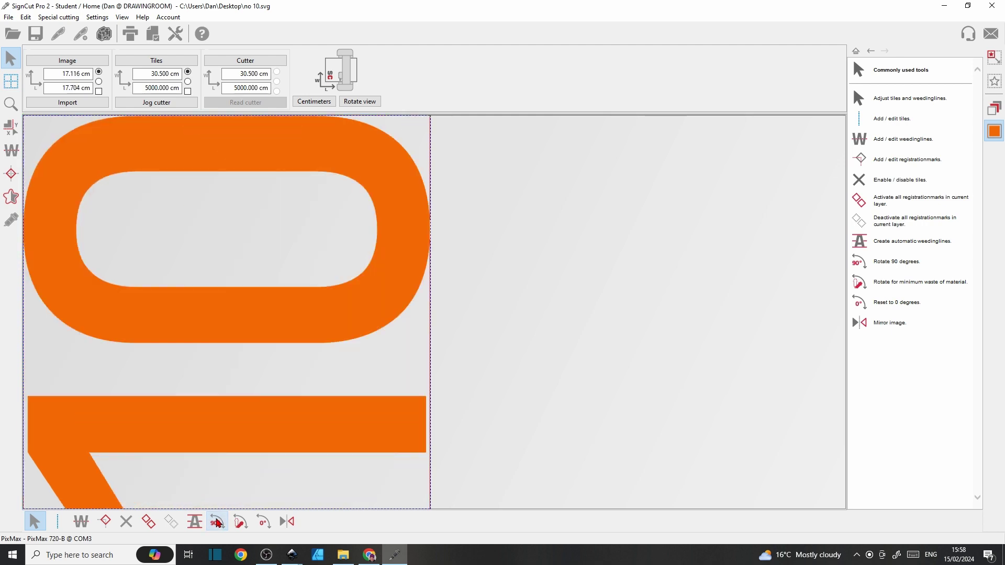
click(218, 524)
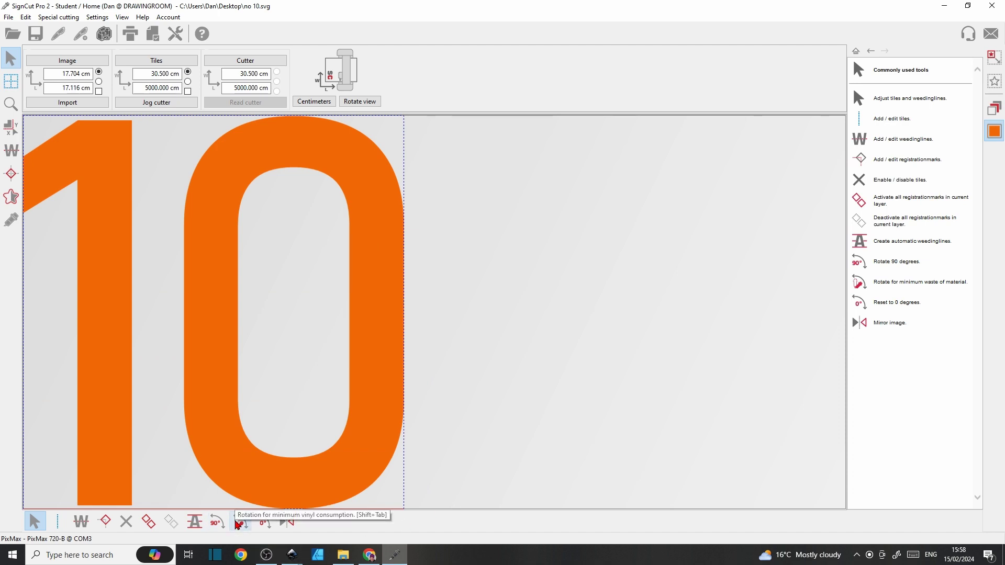
click(238, 524)
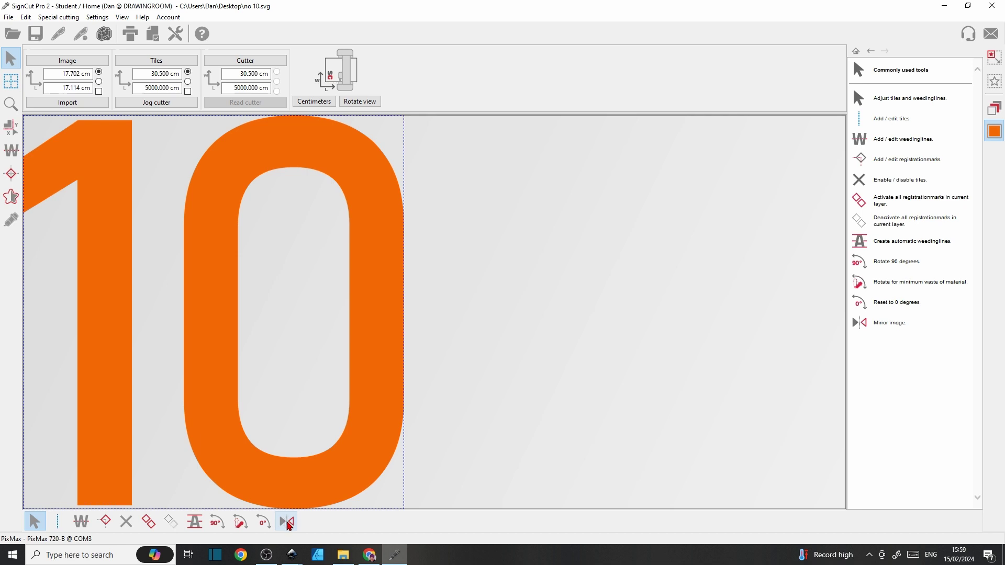
click(287, 522)
In the Cut out dialog, set Distance between copies to 0.200 and Copies to 1
click(11, 221)
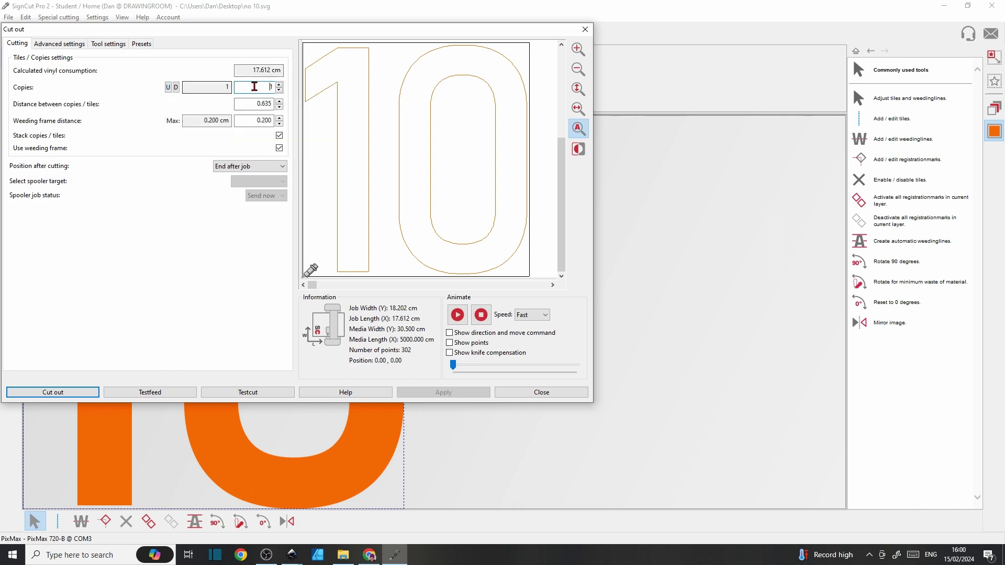
click(279, 86)
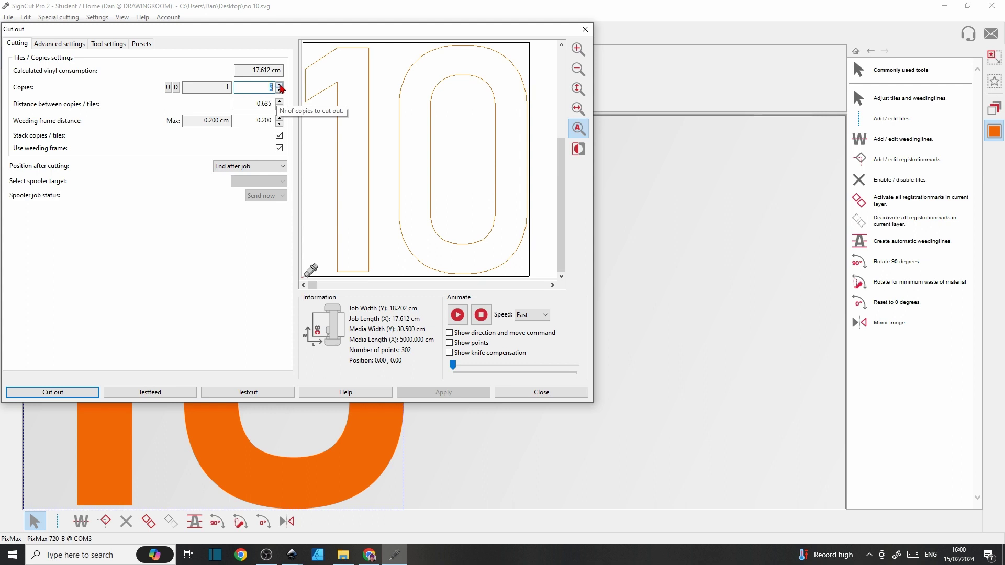
click(279, 85)
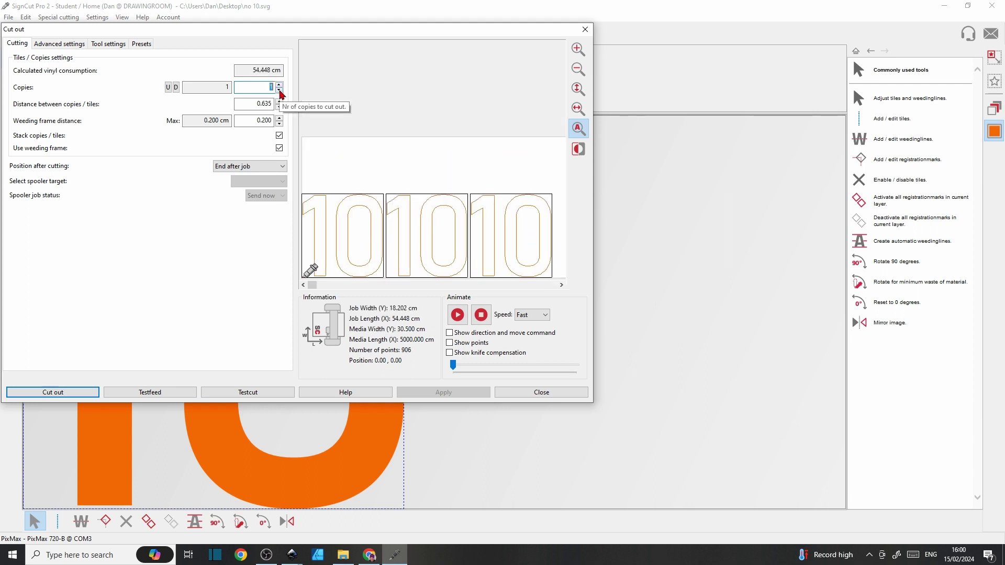
click(279, 90)
click(280, 90)
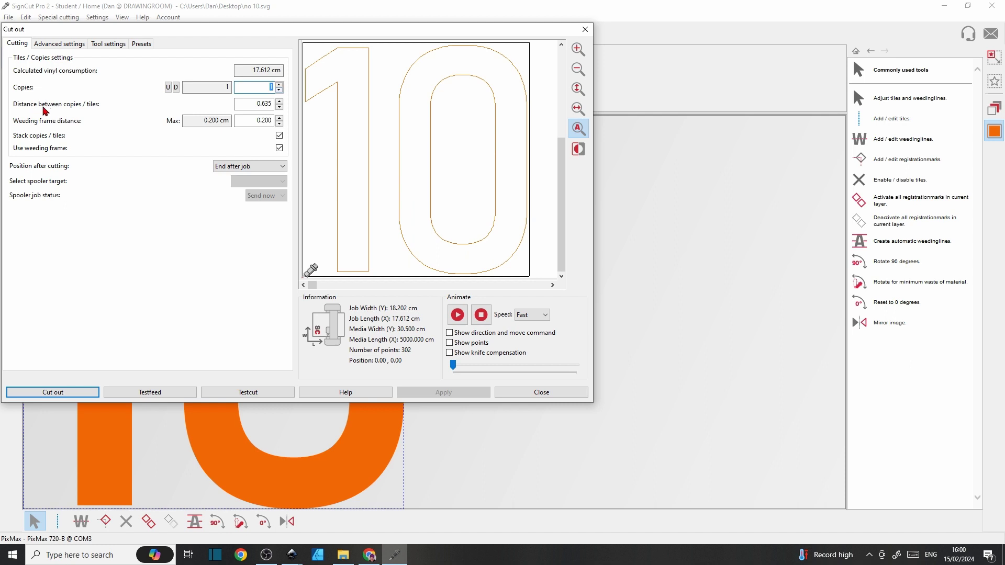
click(280, 85)
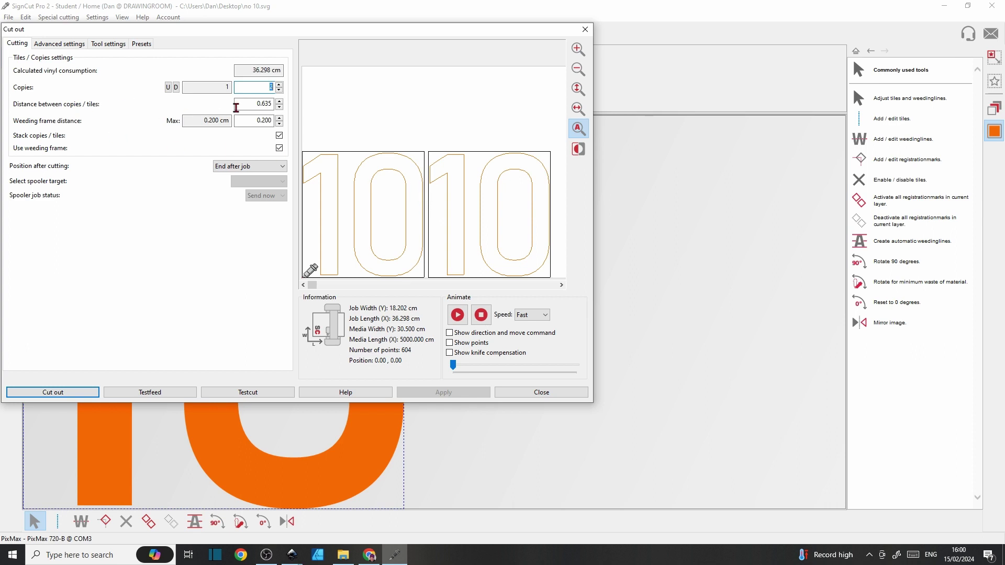
click(280, 110)
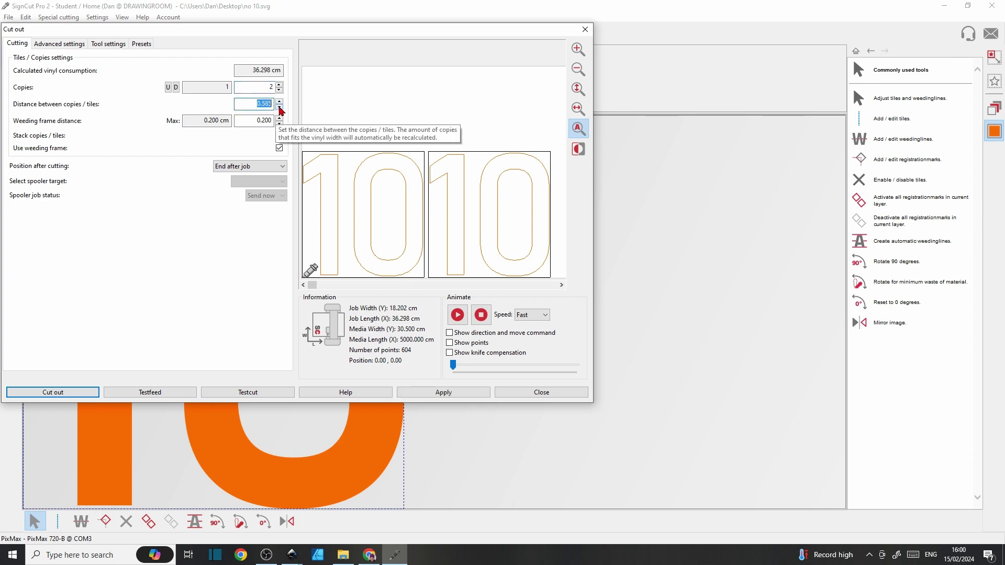
click(280, 109)
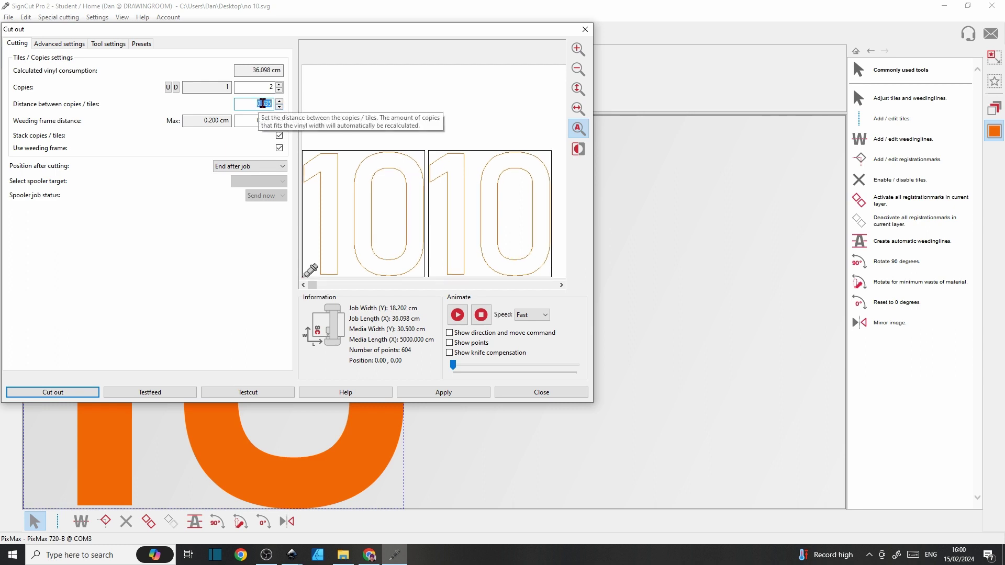
drag(262, 103, 273, 102)
text(2)
key(shift+Tab)
text(1)
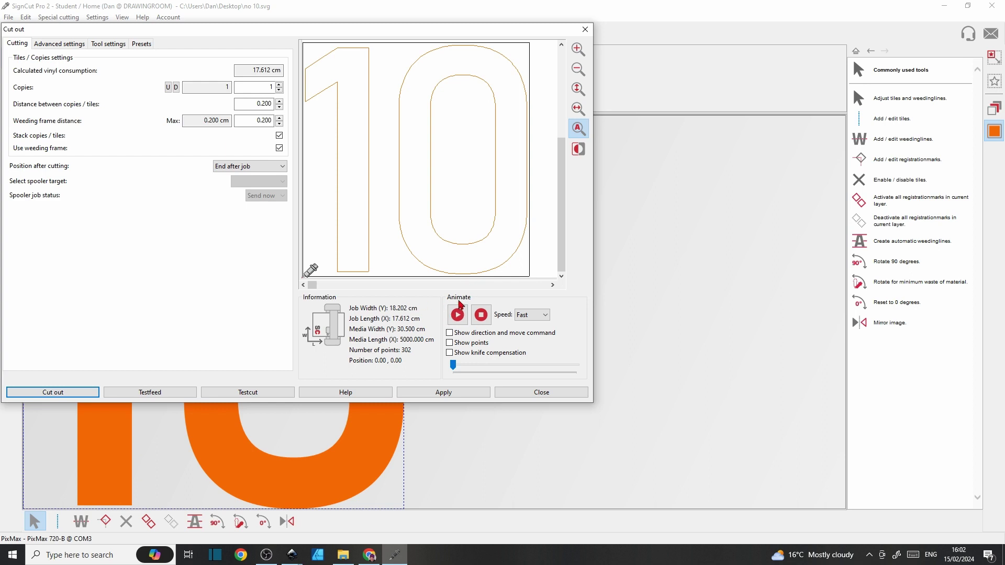
Play the animated cut-path preview to the end and send the job to the vinyl cutter
click(459, 318)
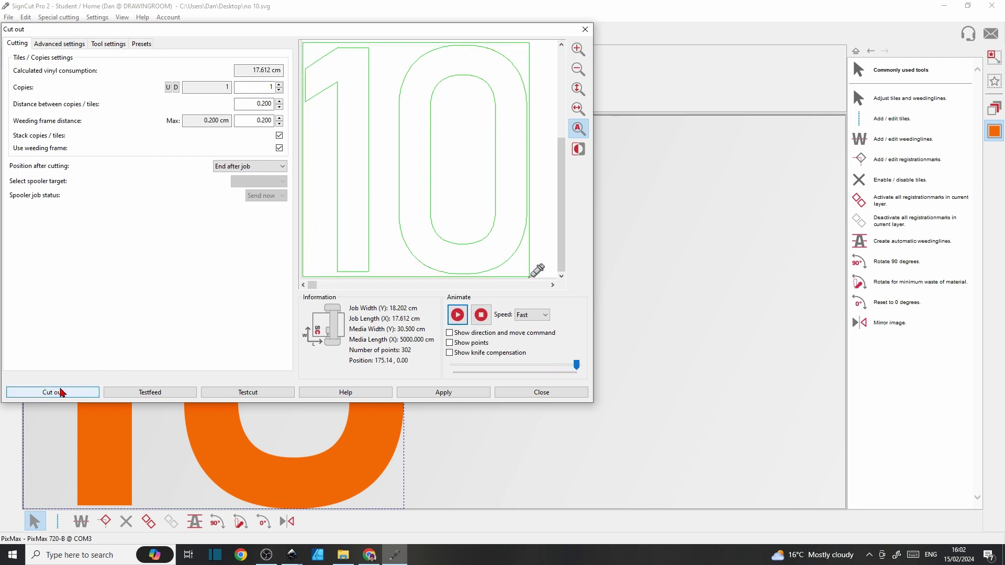
click(62, 392)
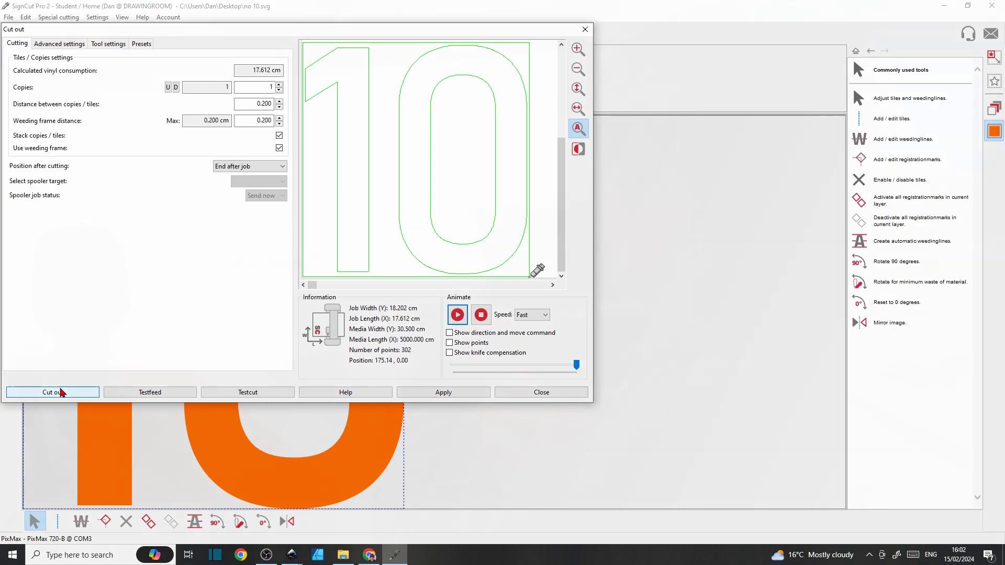